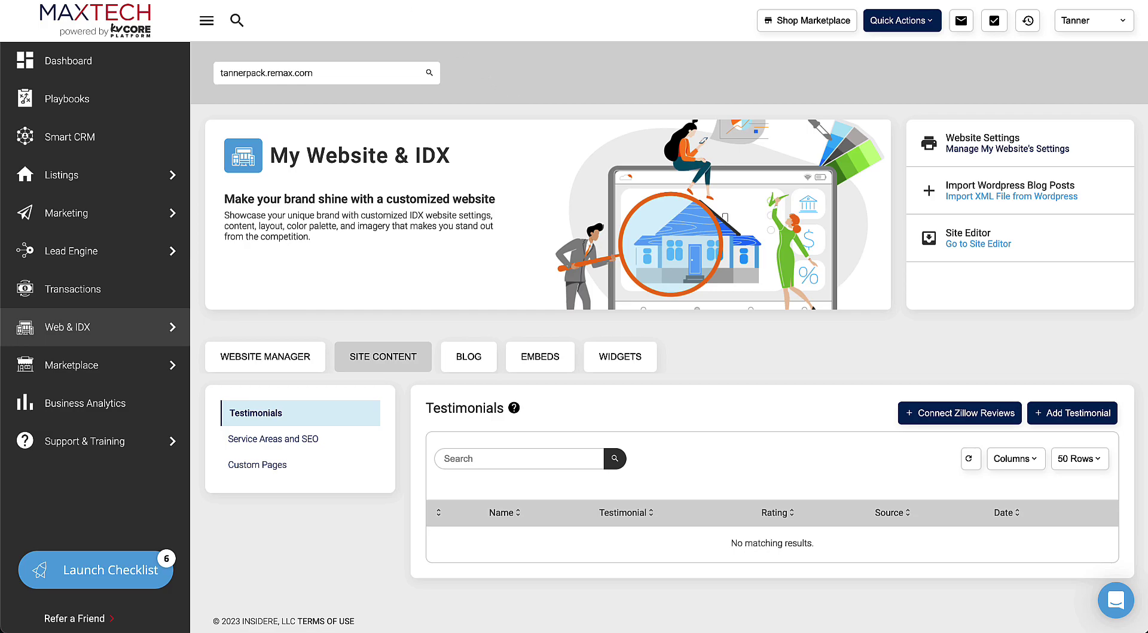
- Switch to Follow Up Boss and open the Follow Up Boss Pixel integration's description from the admin integrations
mouse_move(125, 168)
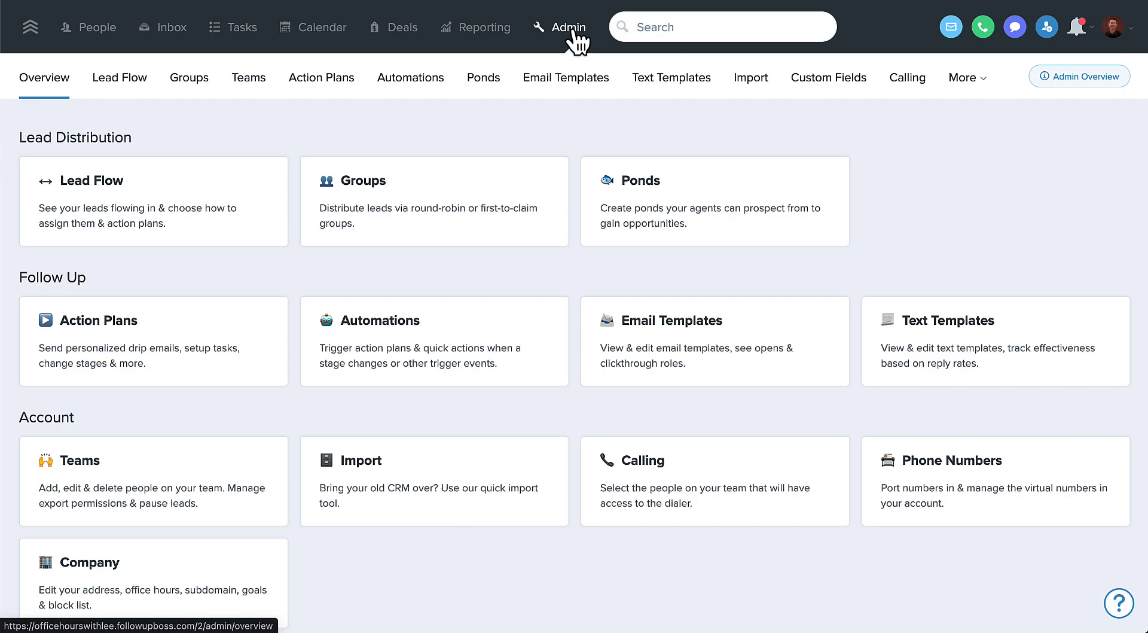
click(978, 83)
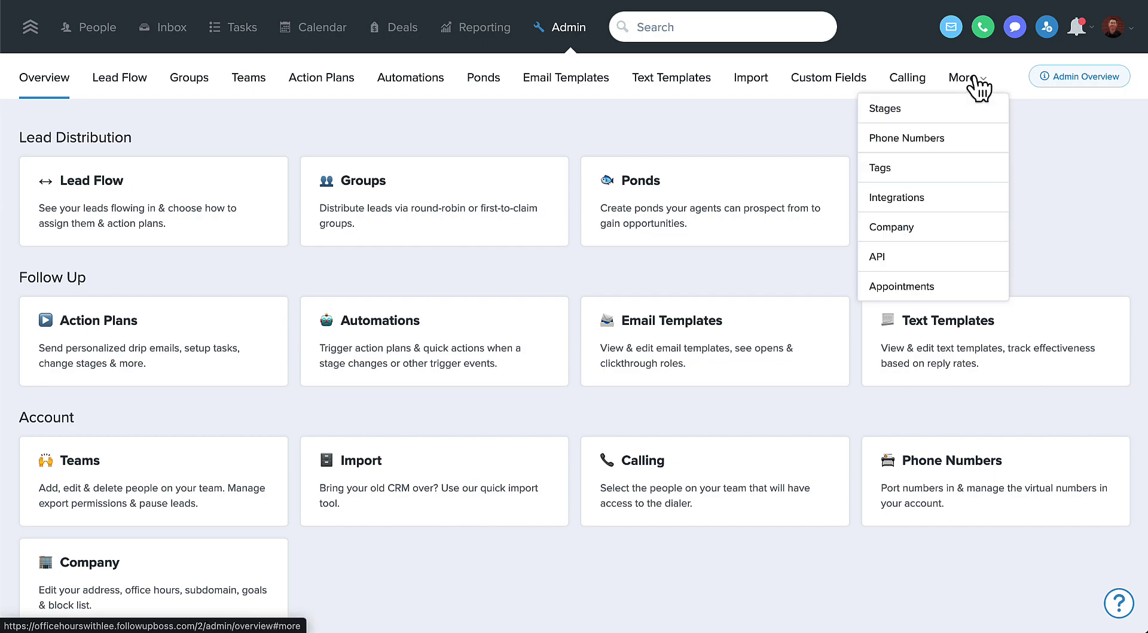
click(909, 202)
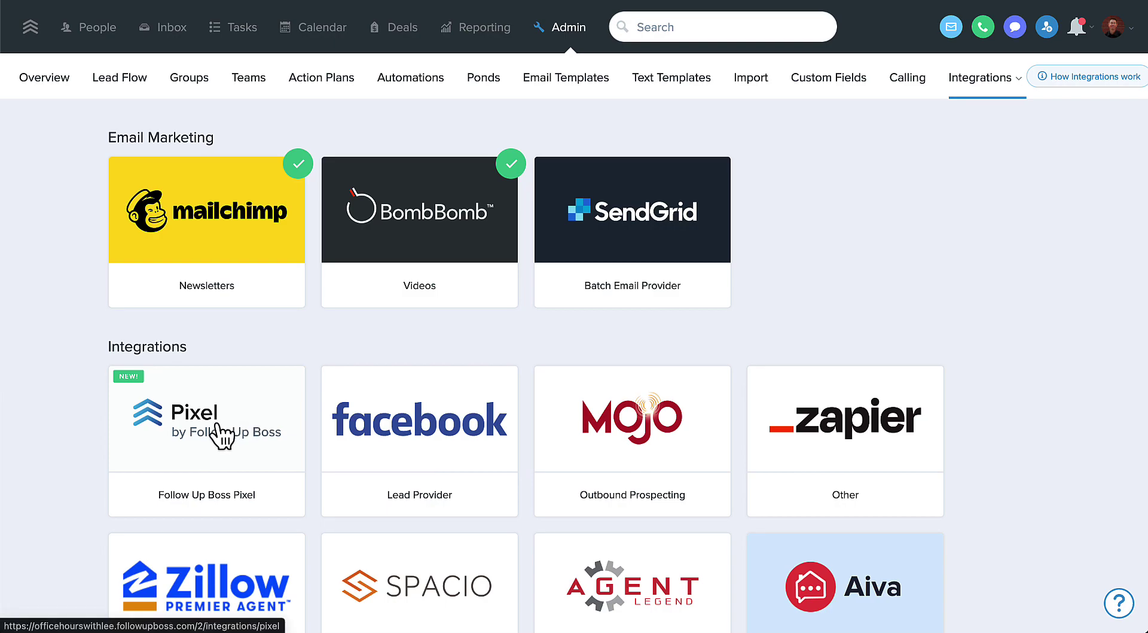
click(199, 431)
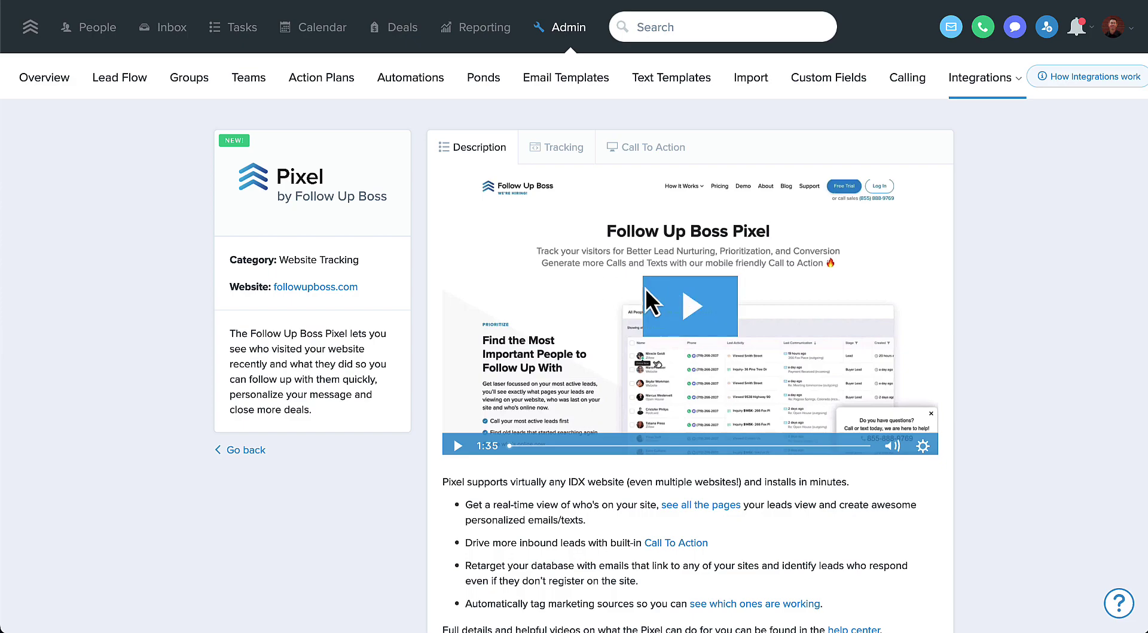
scroll(583, 289, down, 3)
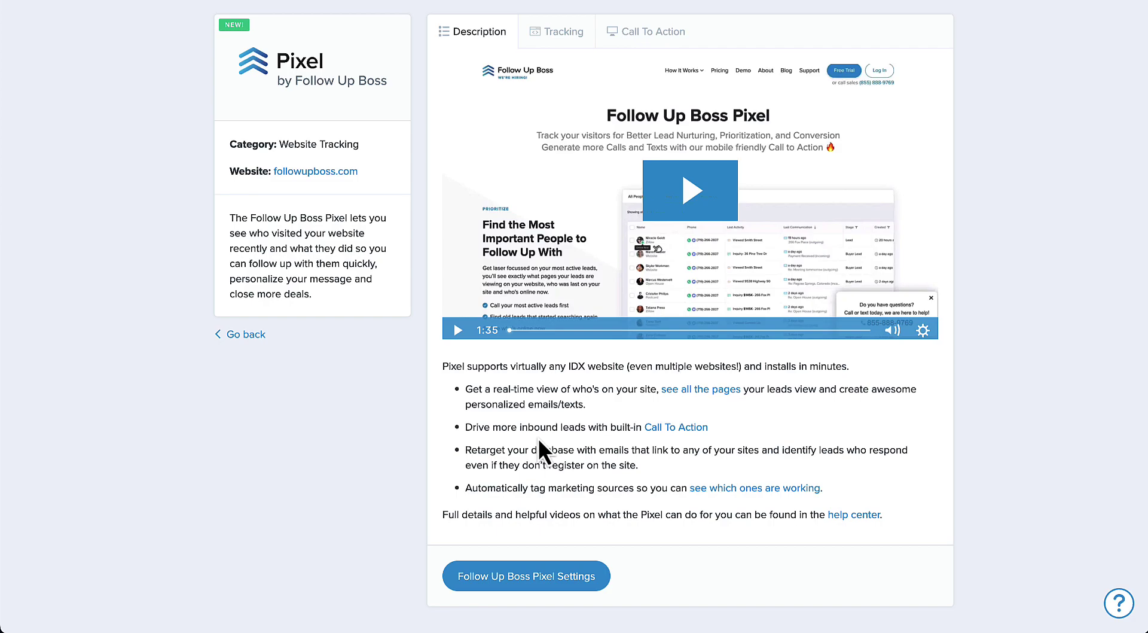
scroll(539, 438, up, 3)
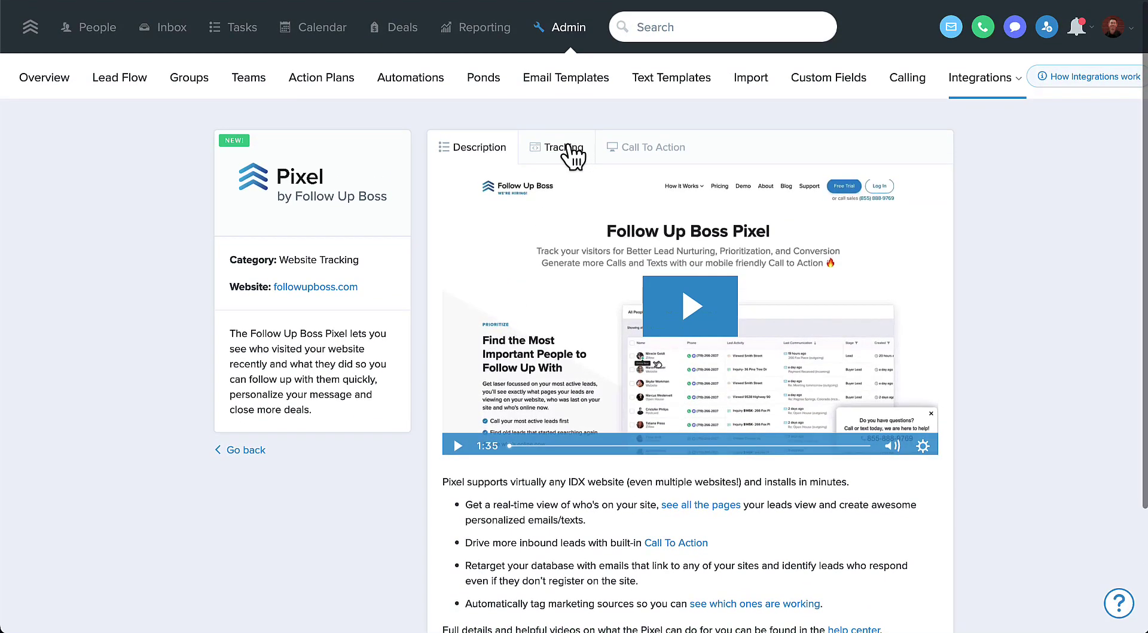
- Copy the Pixel's widget tracker code from its tracking settings
click(565, 150)
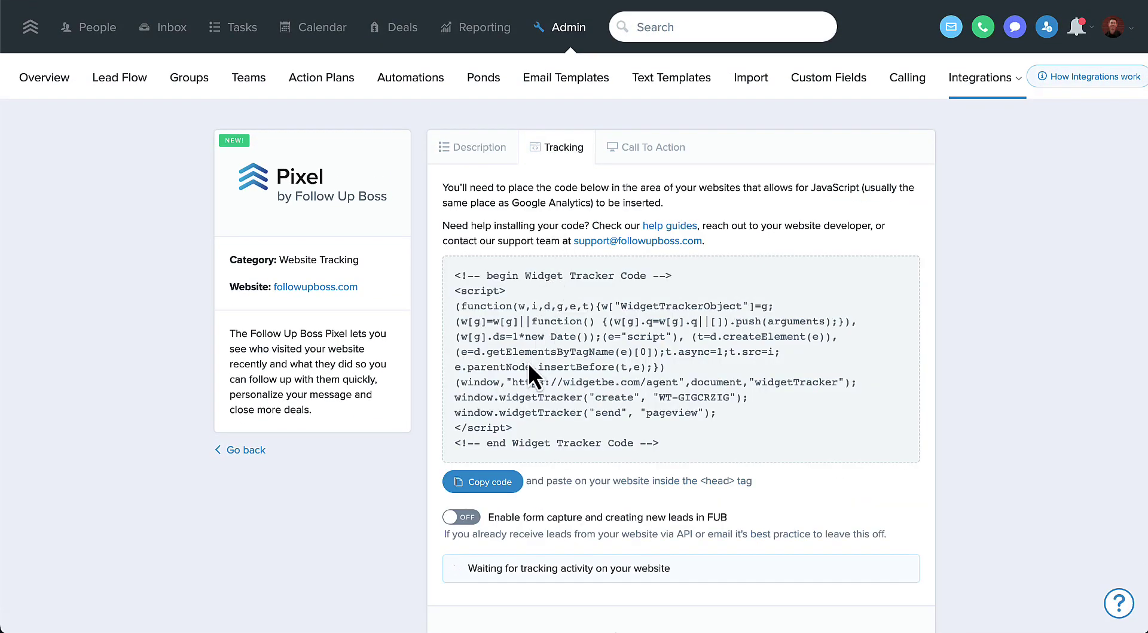
click(505, 483)
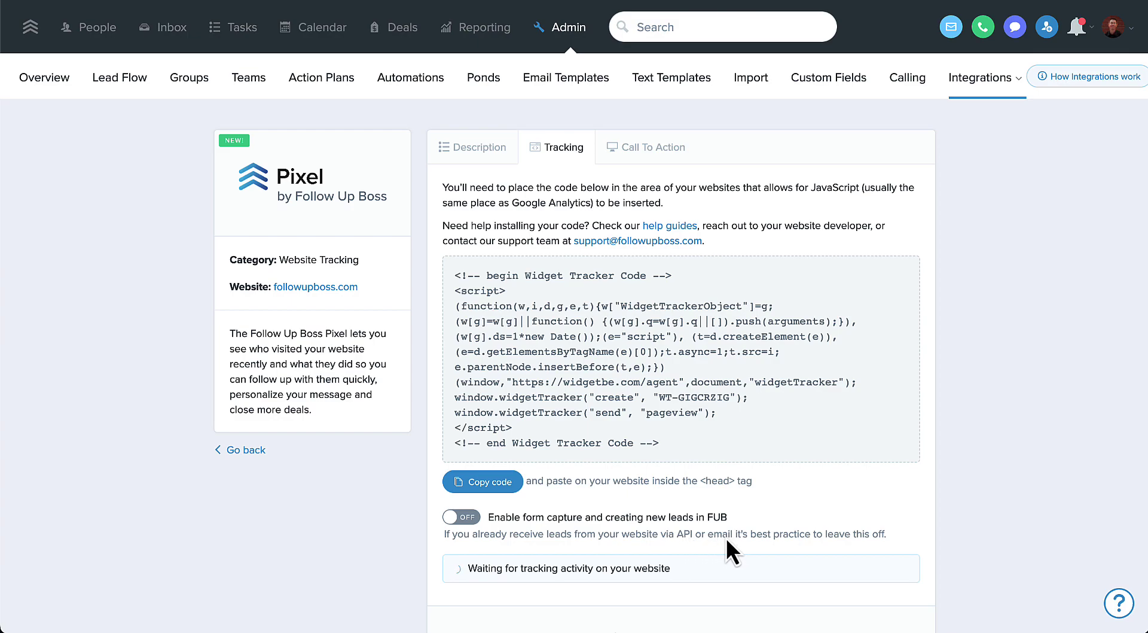
click(490, 483)
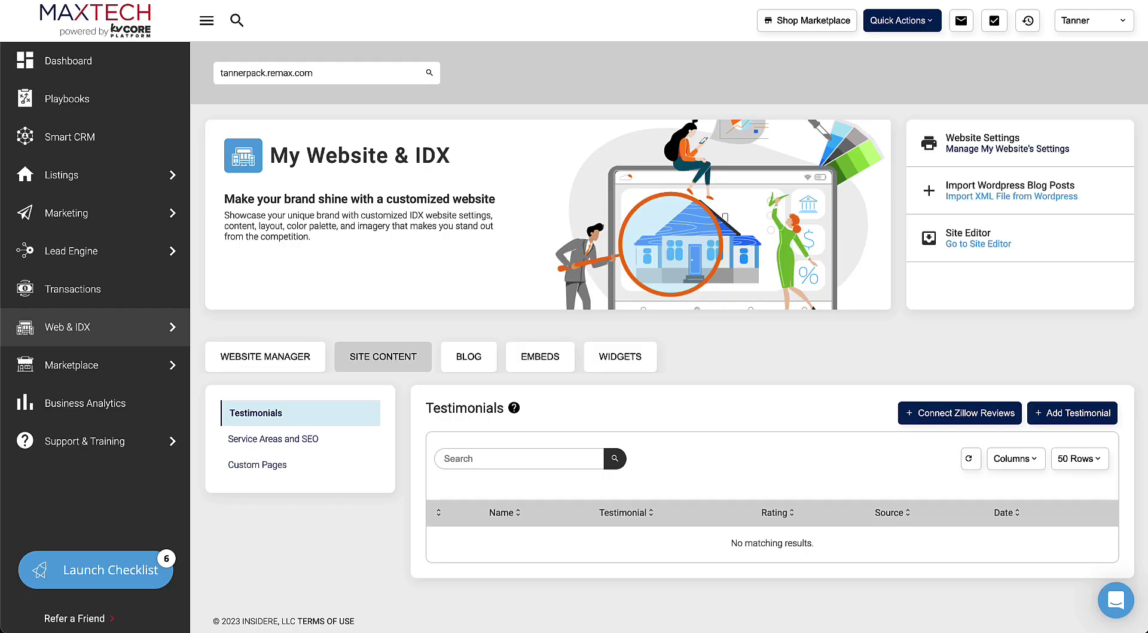
- Switch to kvCORE and open the general website settings at the Custom Header field
mouse_move(131, 326)
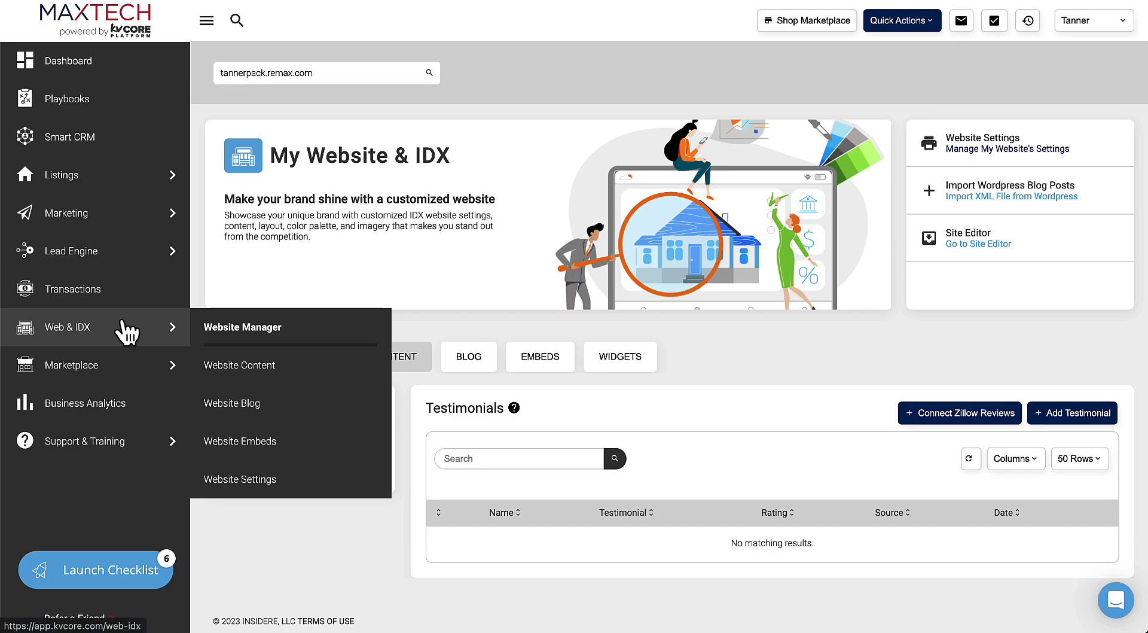
click(237, 480)
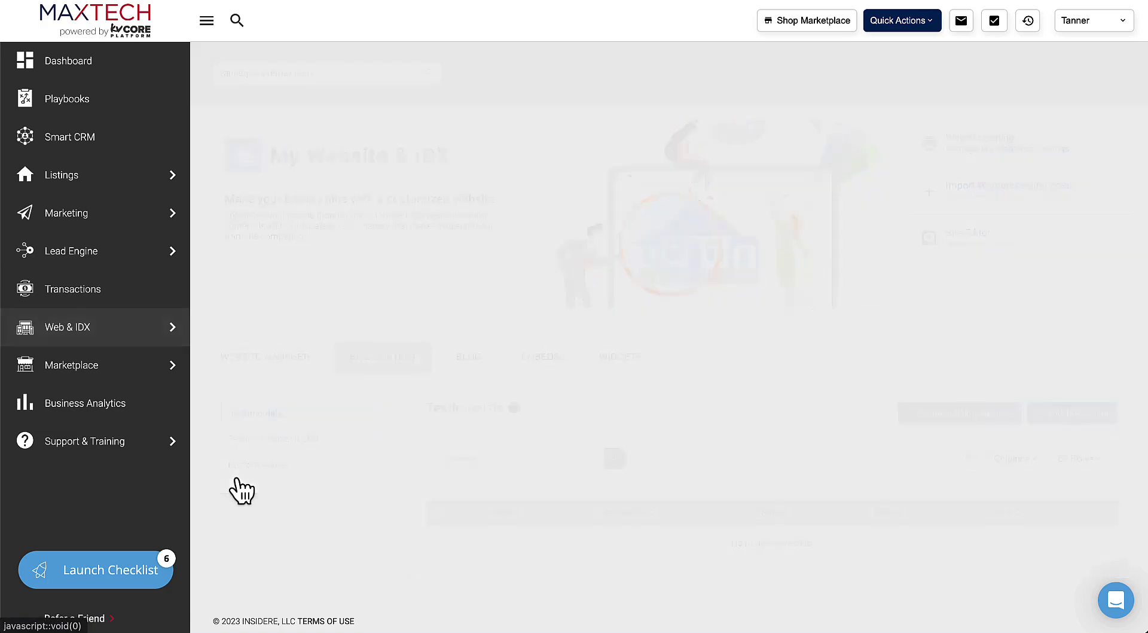
scroll(649, 428, down, 10)
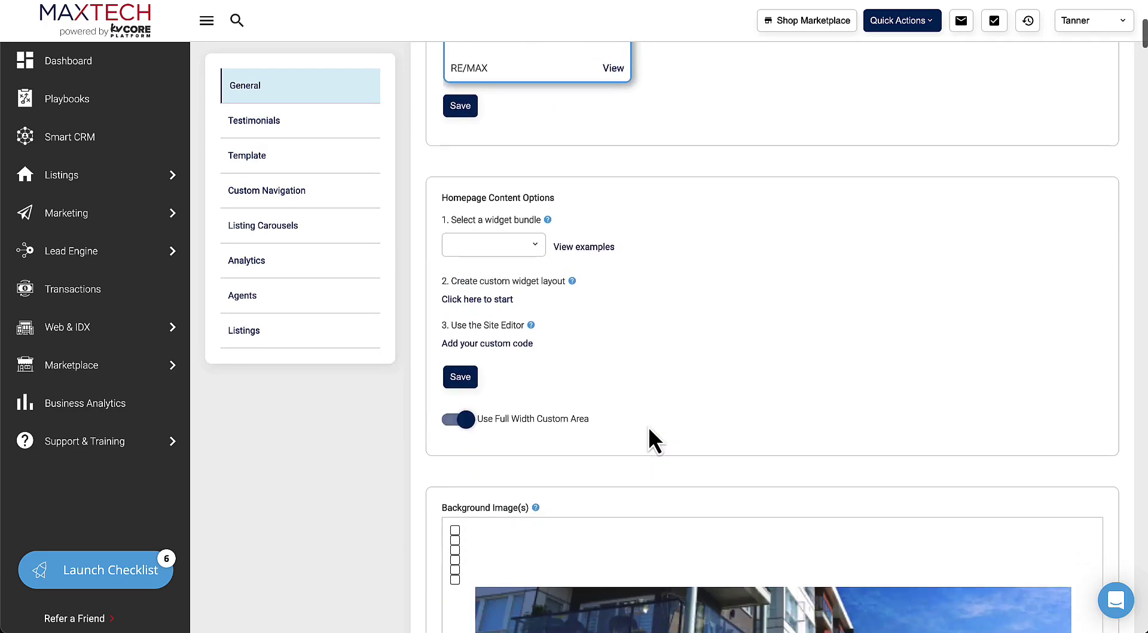
scroll(648, 426, down, 5)
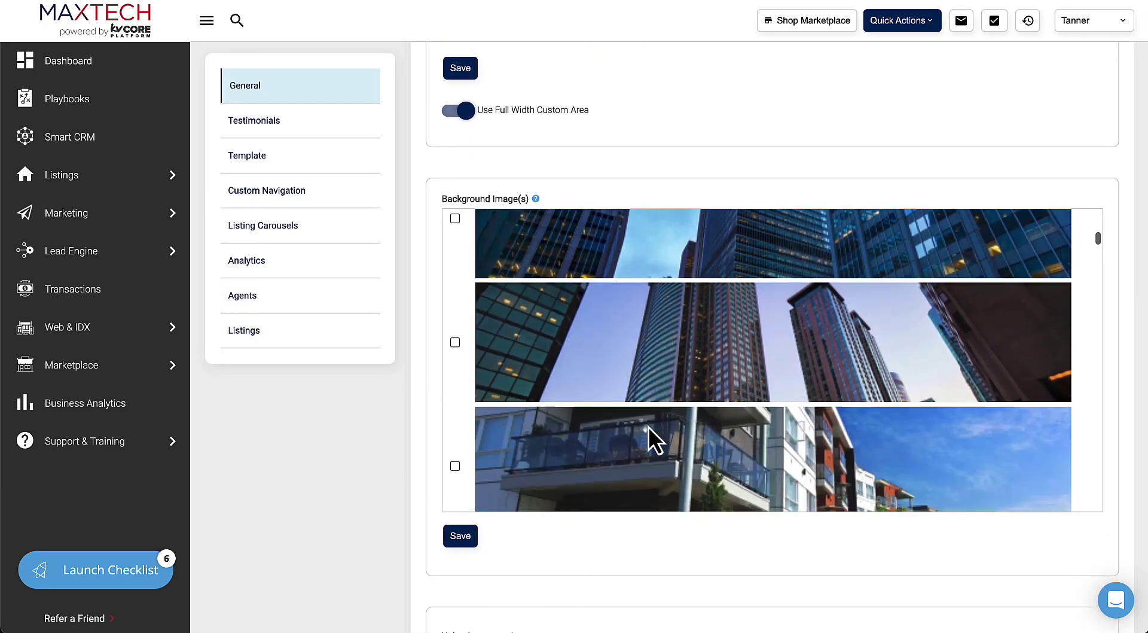
scroll(424, 430, down, 4)
scroll(424, 430, down, 20)
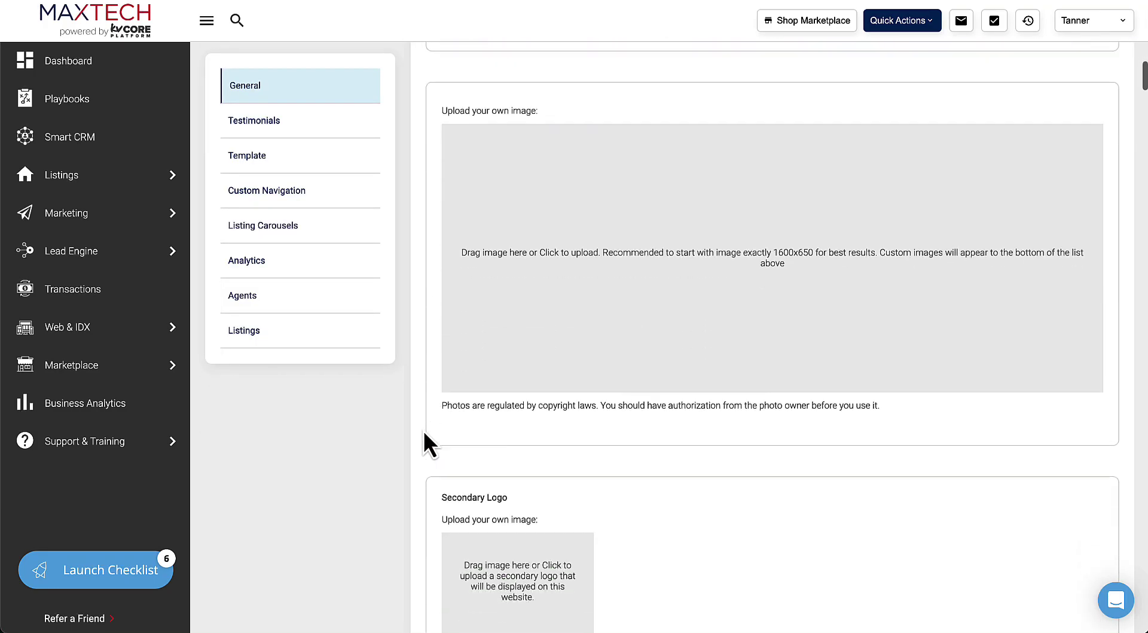
scroll(424, 429, down, 15)
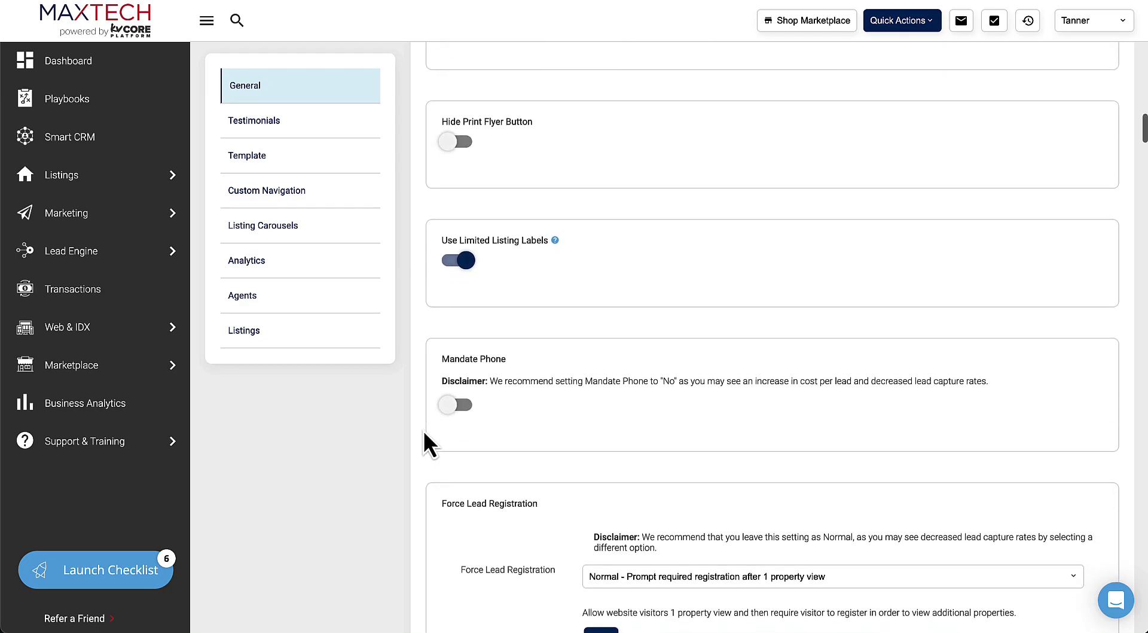
scroll(424, 429, down, 10)
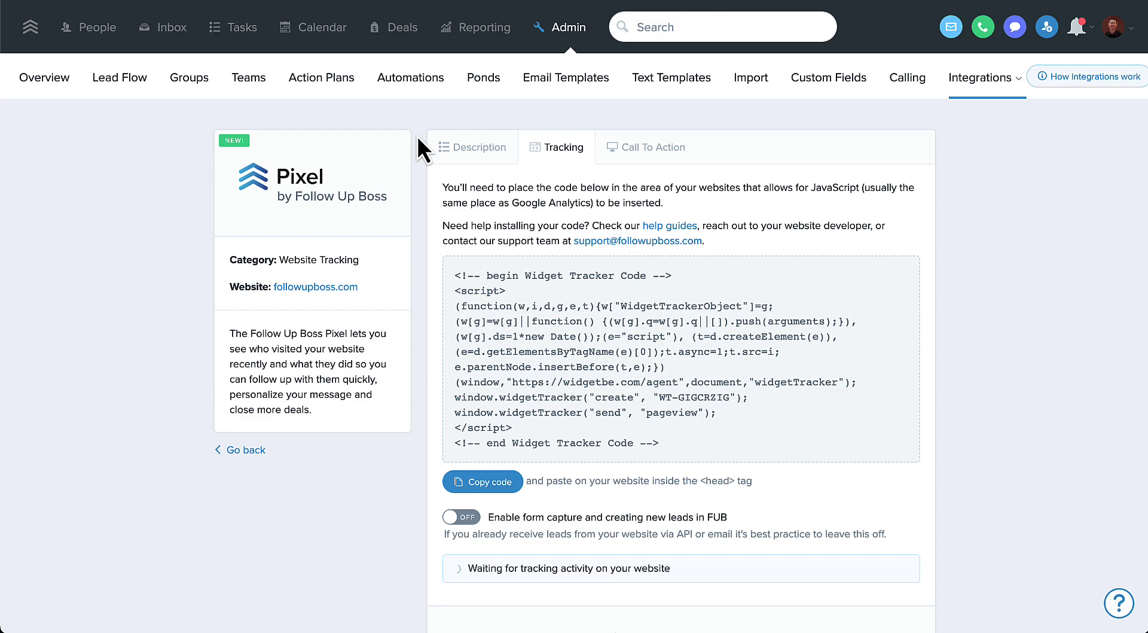
- Return to Follow Up Boss and review the Pixel's Call To Action website and display options
click(636, 161)
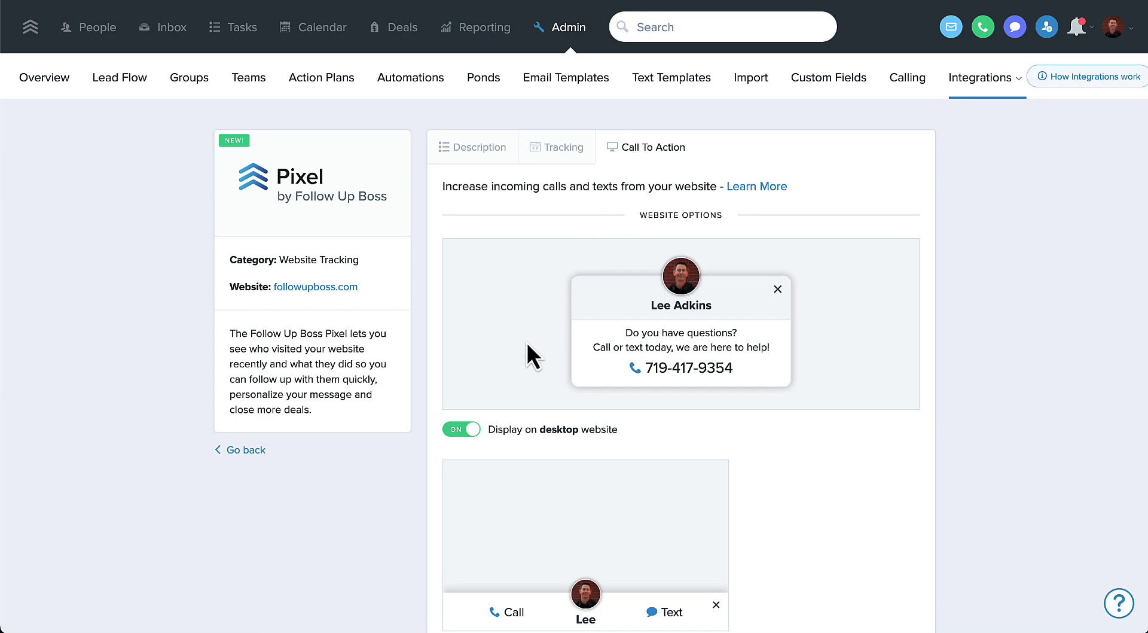
scroll(527, 342, down, 3)
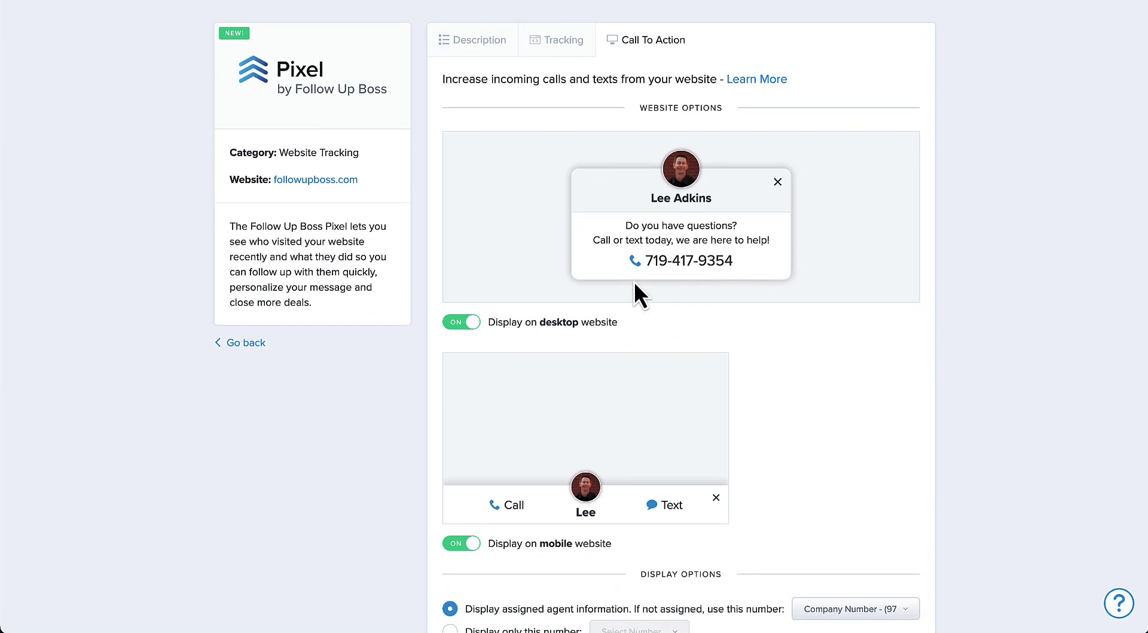
scroll(618, 294, down, 3)
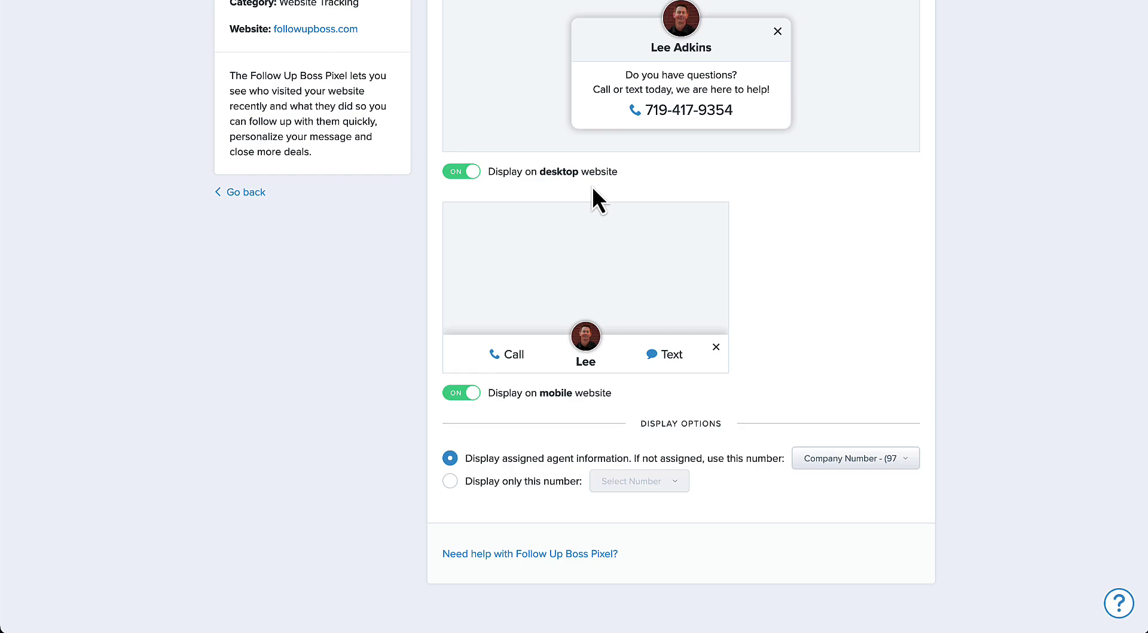
- Try displaying only the company number in the call to action, view the other numbers, and restore the assigned agent information option
click(450, 480)
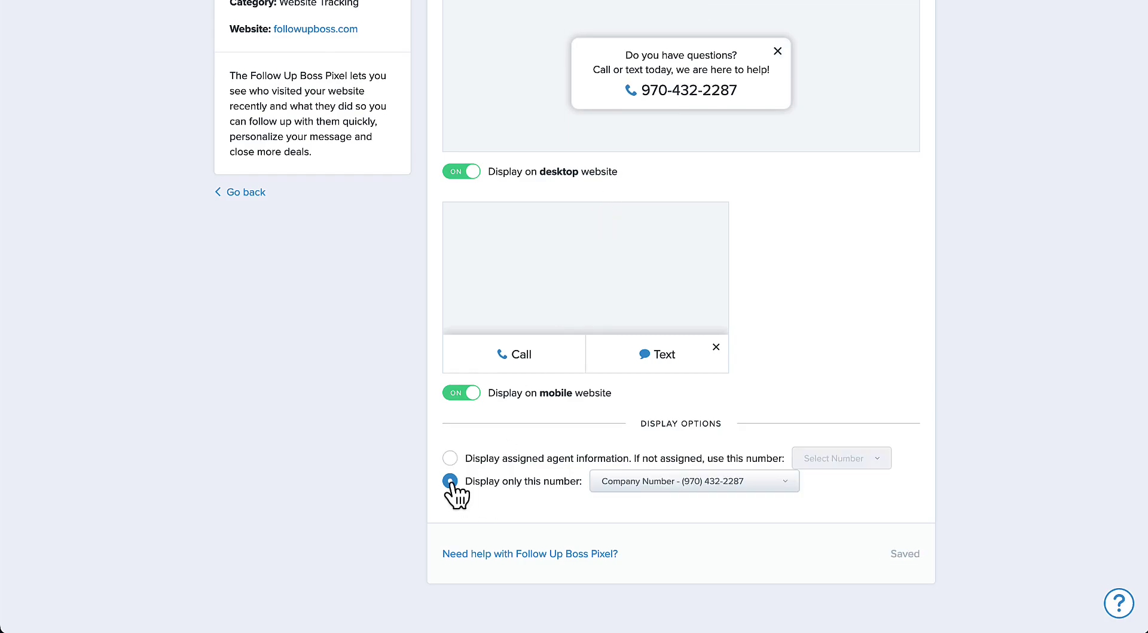
click(768, 485)
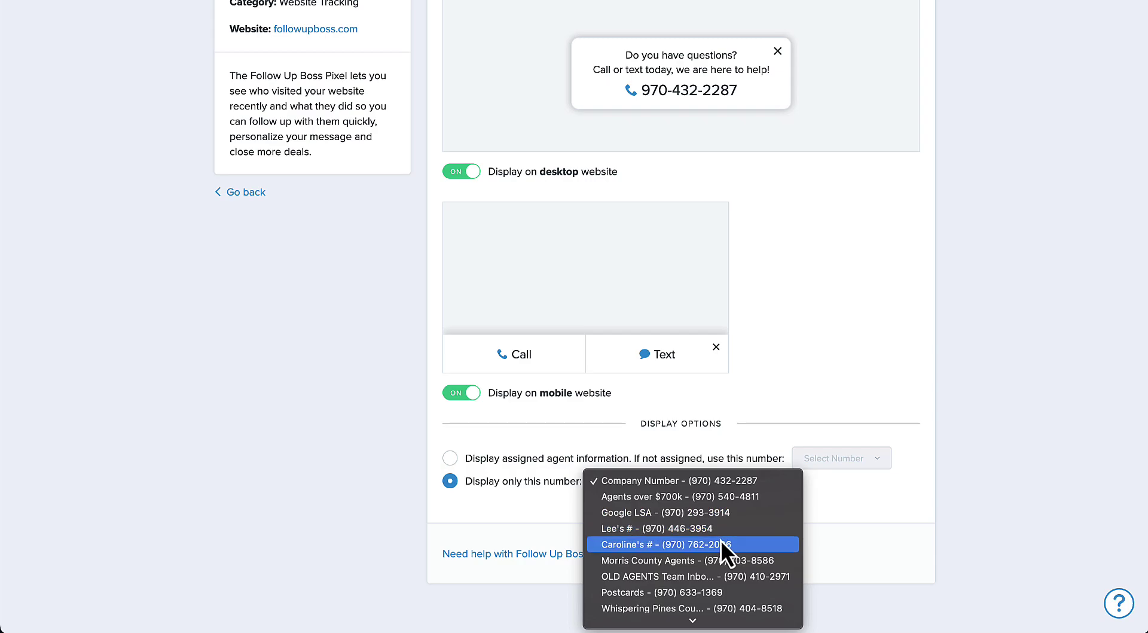
click(761, 444)
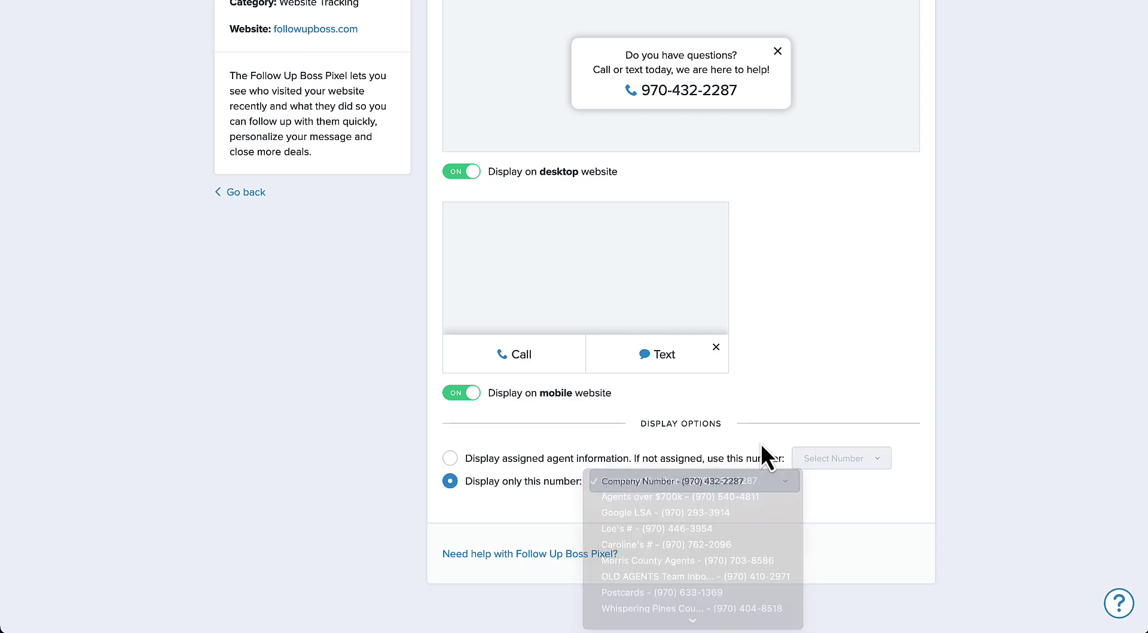
click(452, 458)
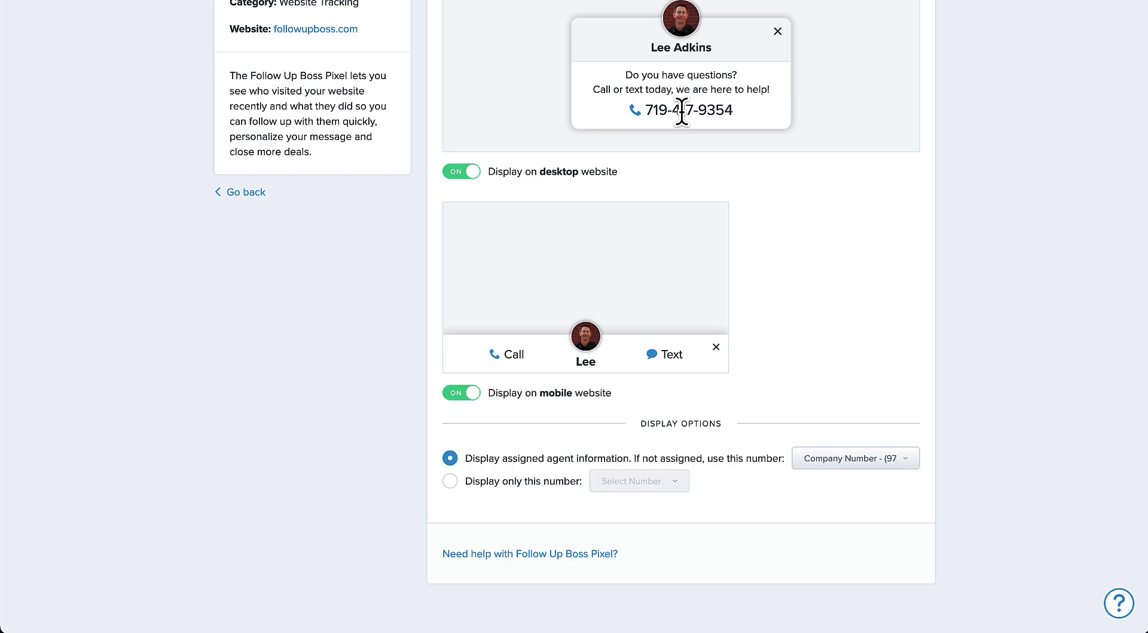
scroll(682, 111, up, 2)
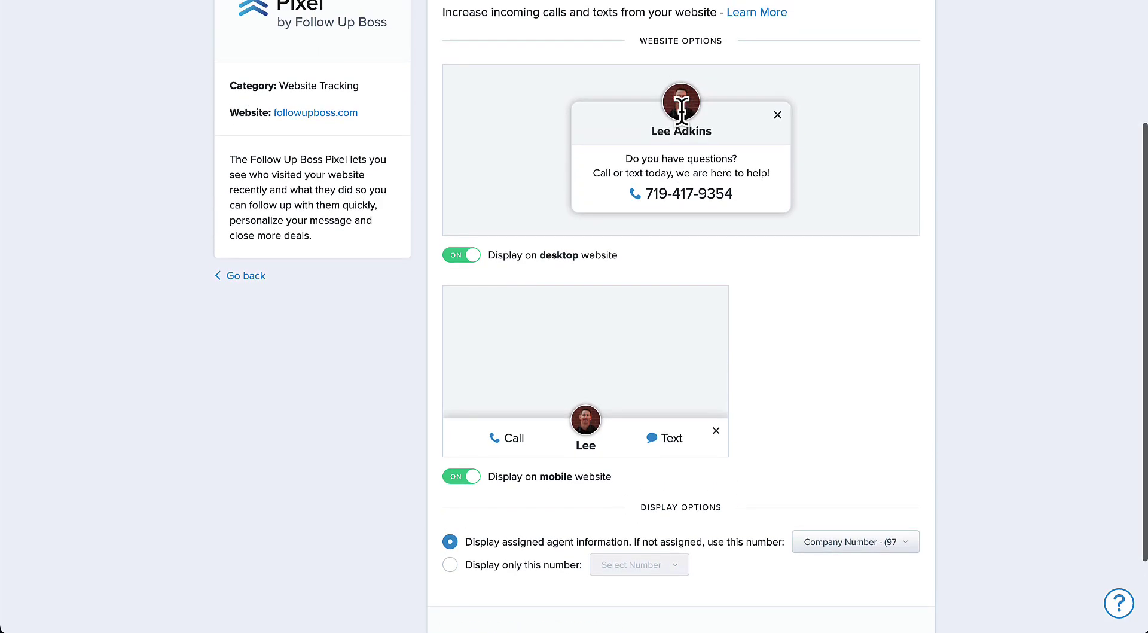
scroll(519, 227, up, 2)
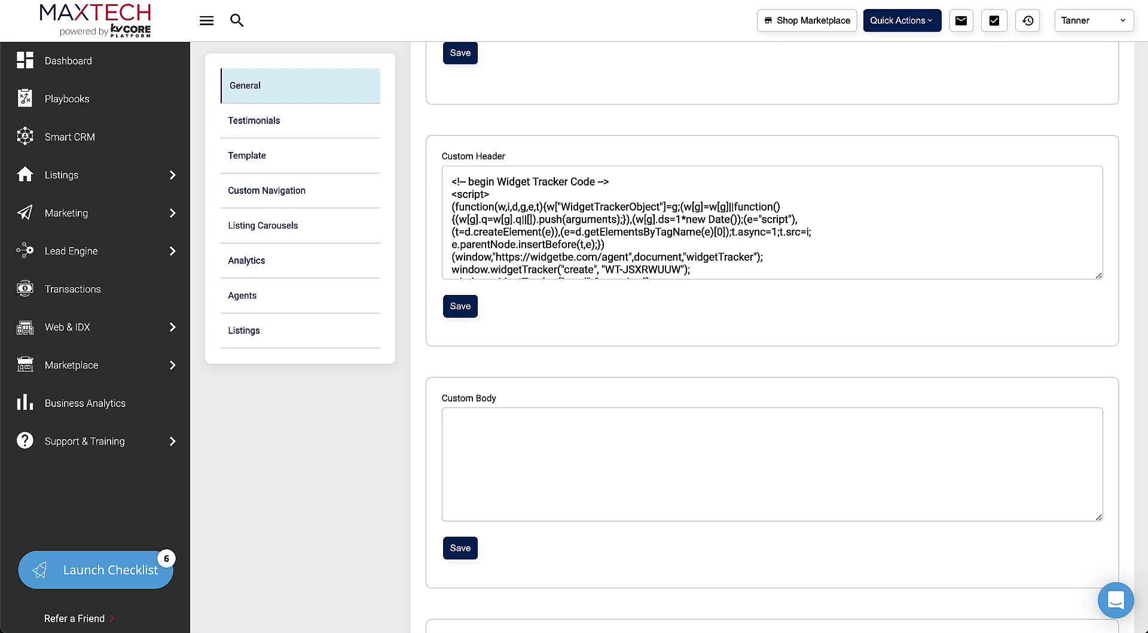
- Switch back to the kvCORE website settings and save the Custom Header with the widget tracker code
mouse_move(105, 338)
click(460, 306)
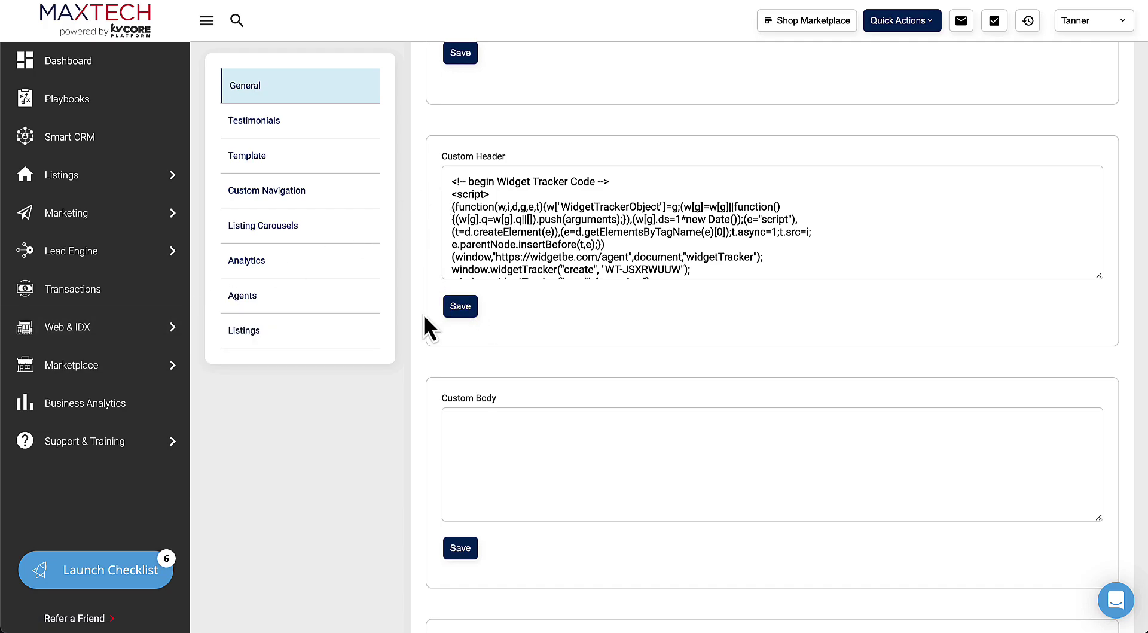
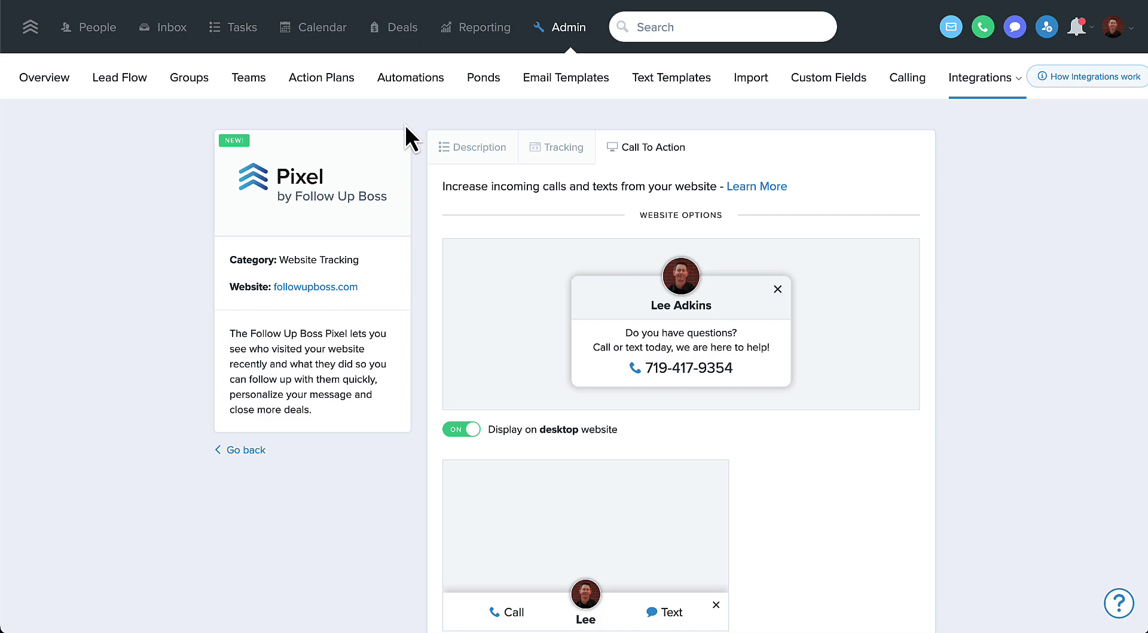
- Switch to Follow Up Boss and review the API settings, including API keys, lead email address and lead processing
click(975, 90)
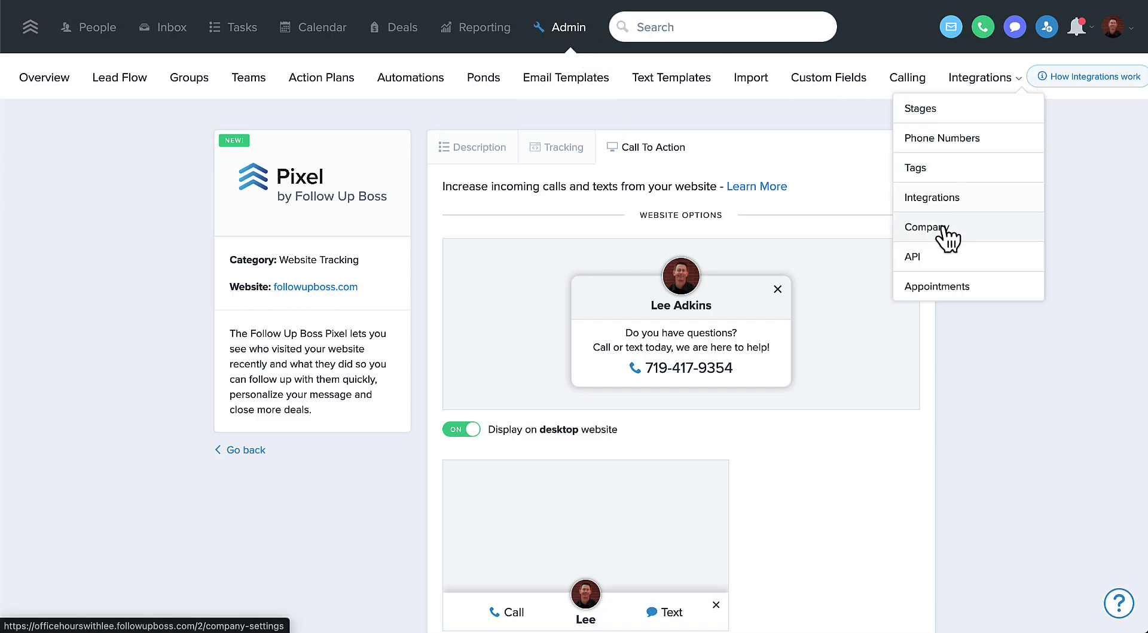
click(934, 258)
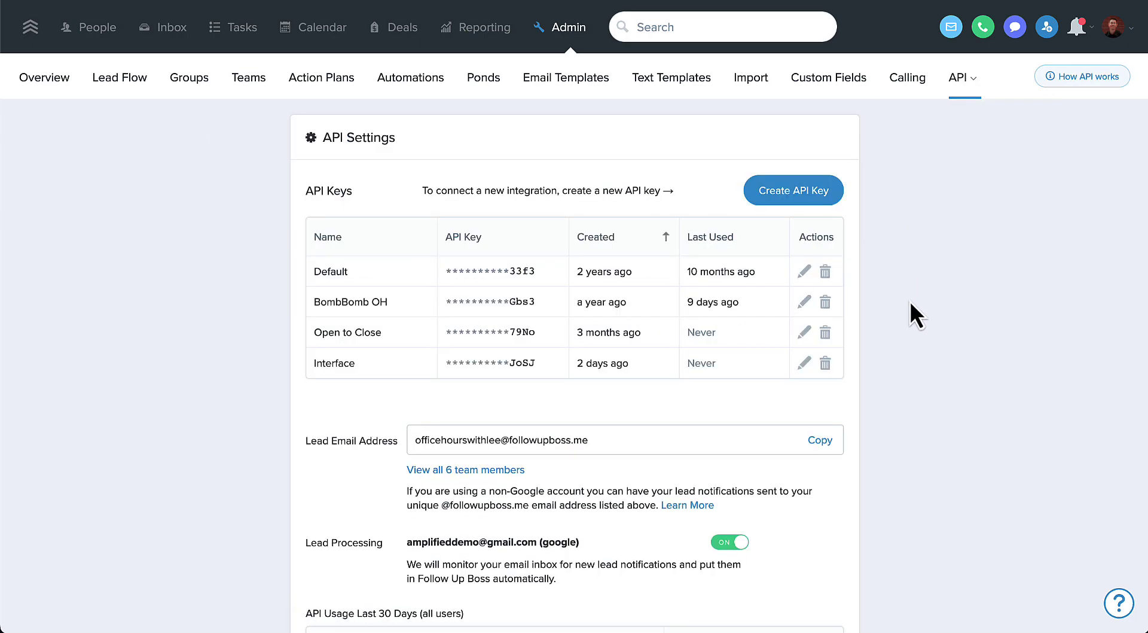
scroll(910, 308, down, 3)
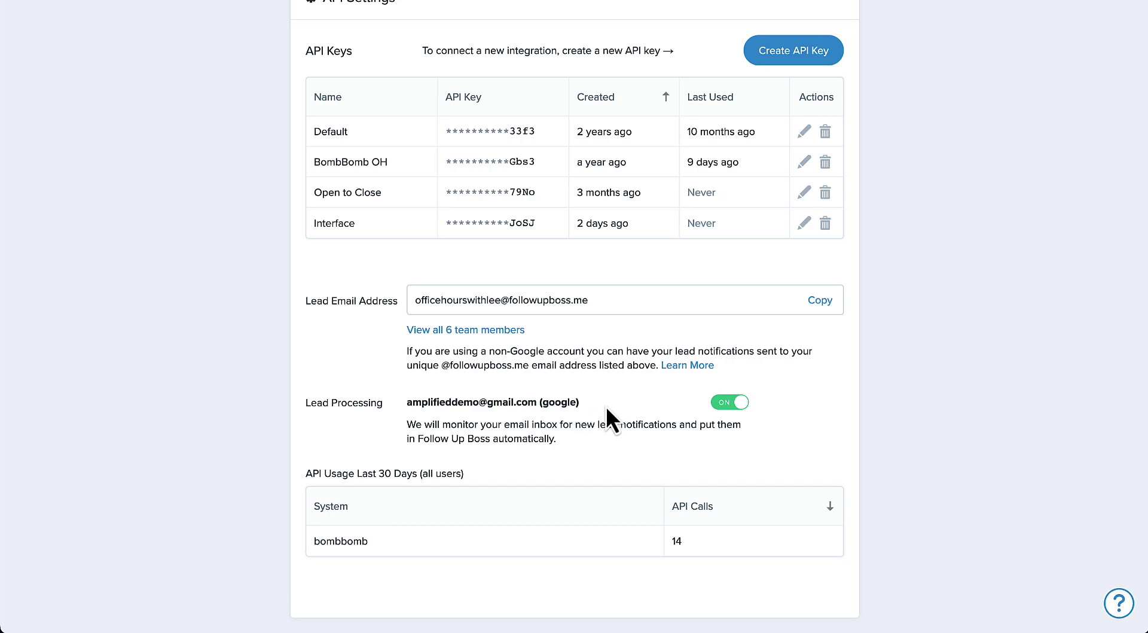
scroll(606, 413, up, 3)
scroll(605, 407, down, 3)
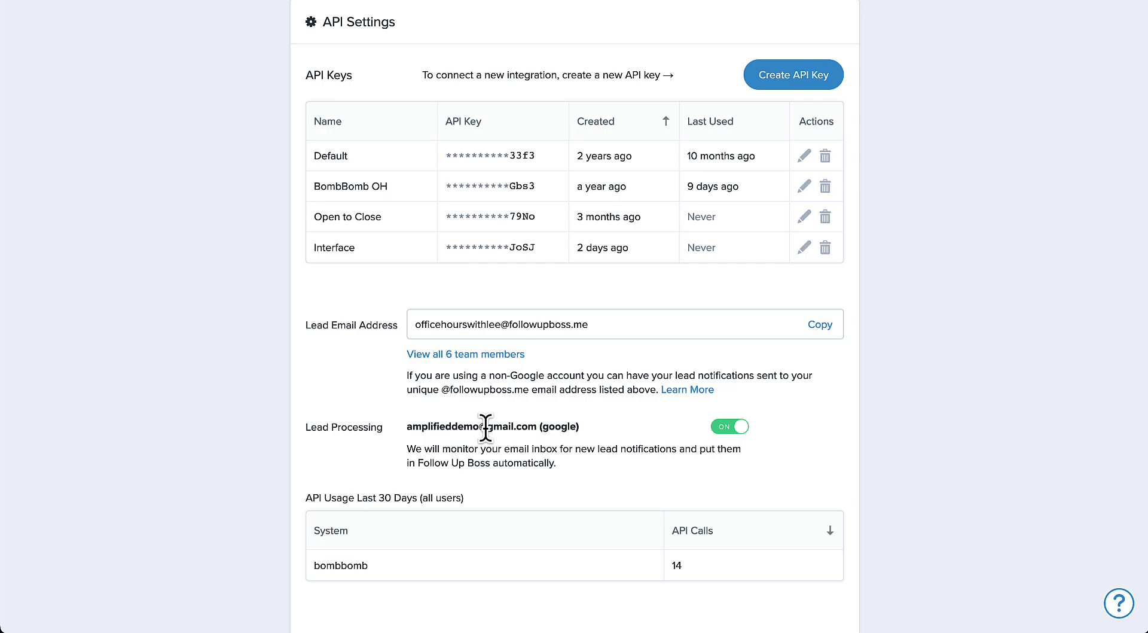
scroll(486, 426, up, 3)
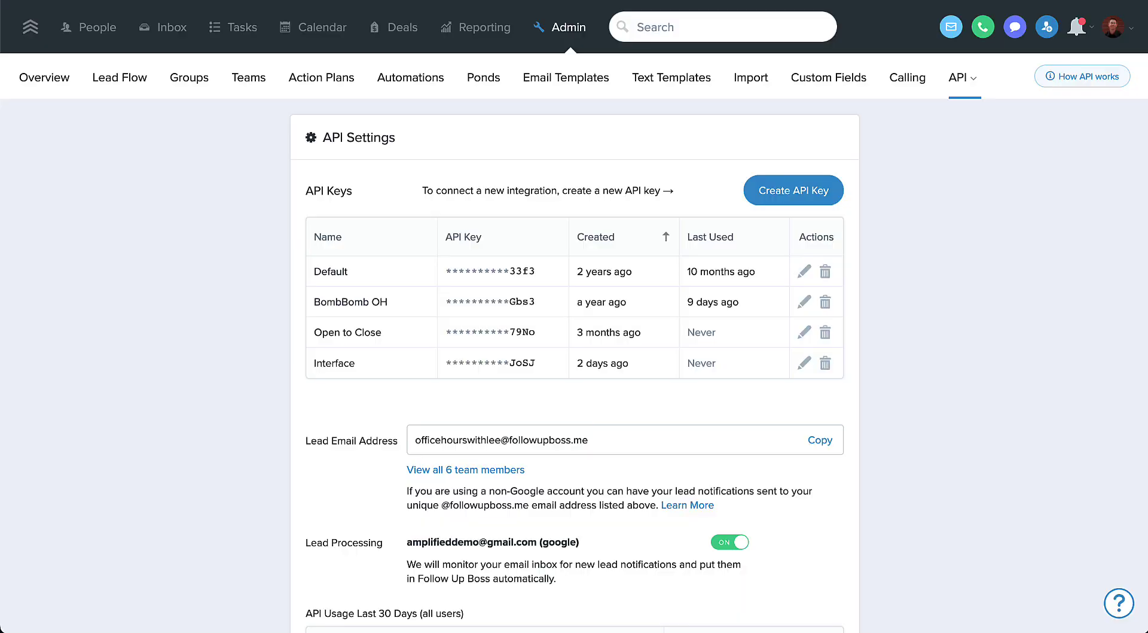
- Open the first contact's record in the people list to view the website activity section
click(109, 39)
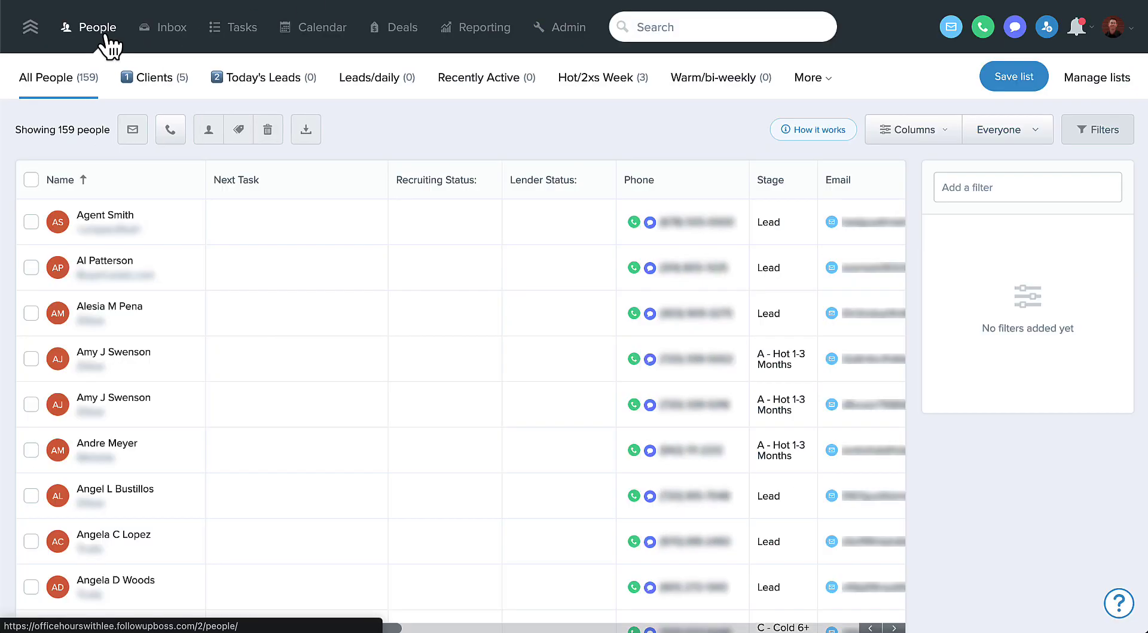
click(105, 215)
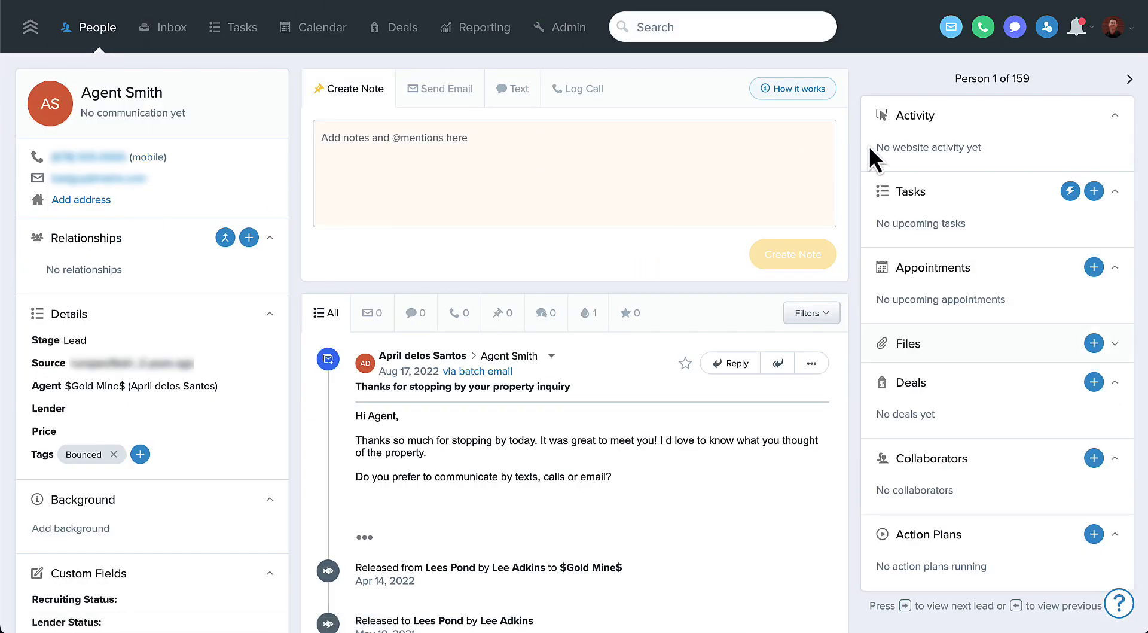